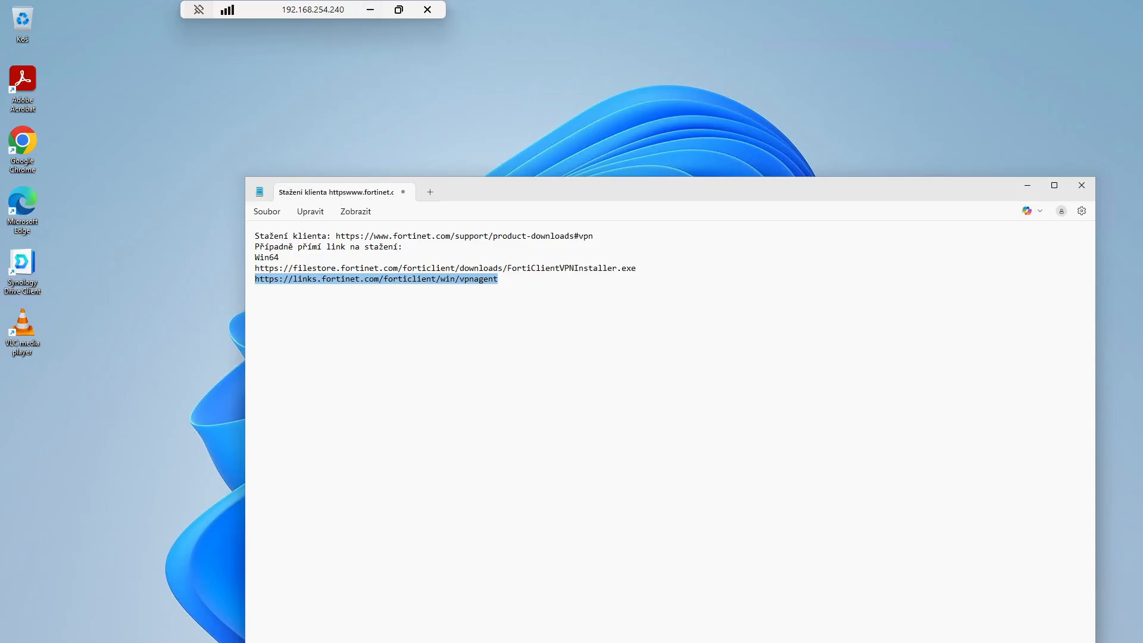
# Select the Fortinet product-downloads link on the first line of the Notepad notes.
pyautogui.moveTo(593, 236); pyautogui.dragTo(337, 239)
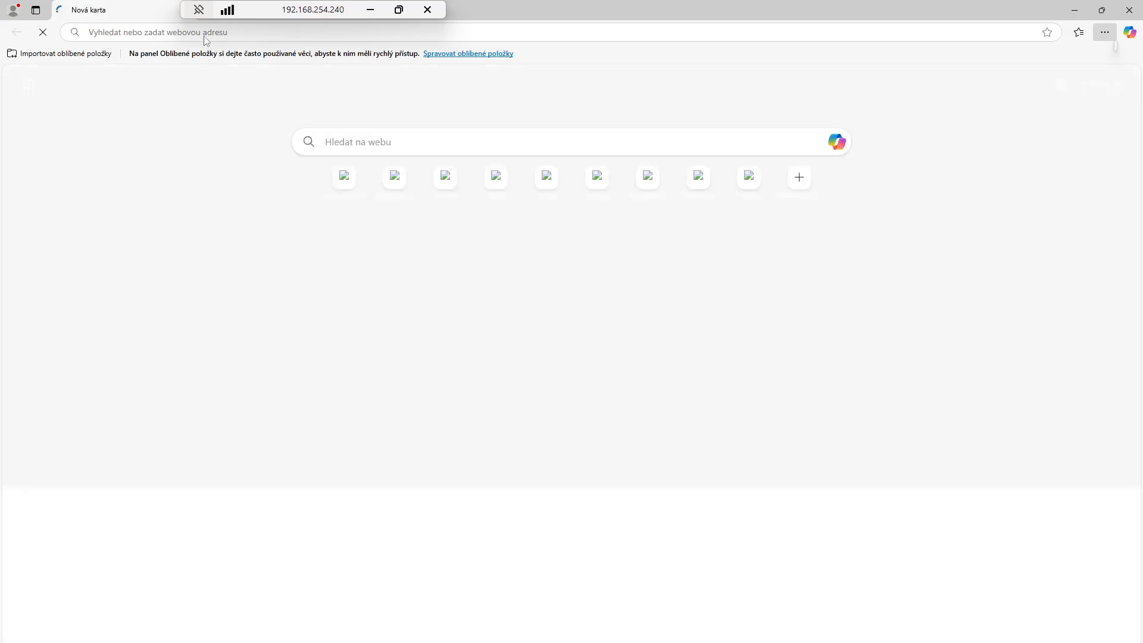
# Load the Fortinet product-downloads page, accept cookies and location, and open the Windows VPN download form.
pyautogui.write('https://www.fortinet.com/support/product-downloads#vpn')
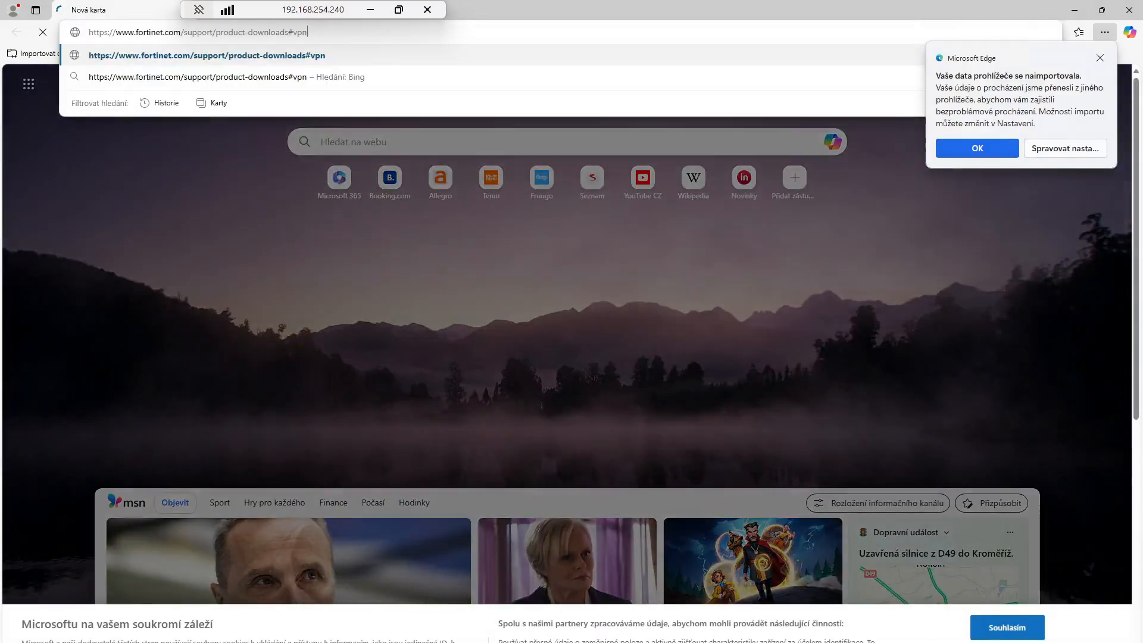
pyautogui.press('Return')
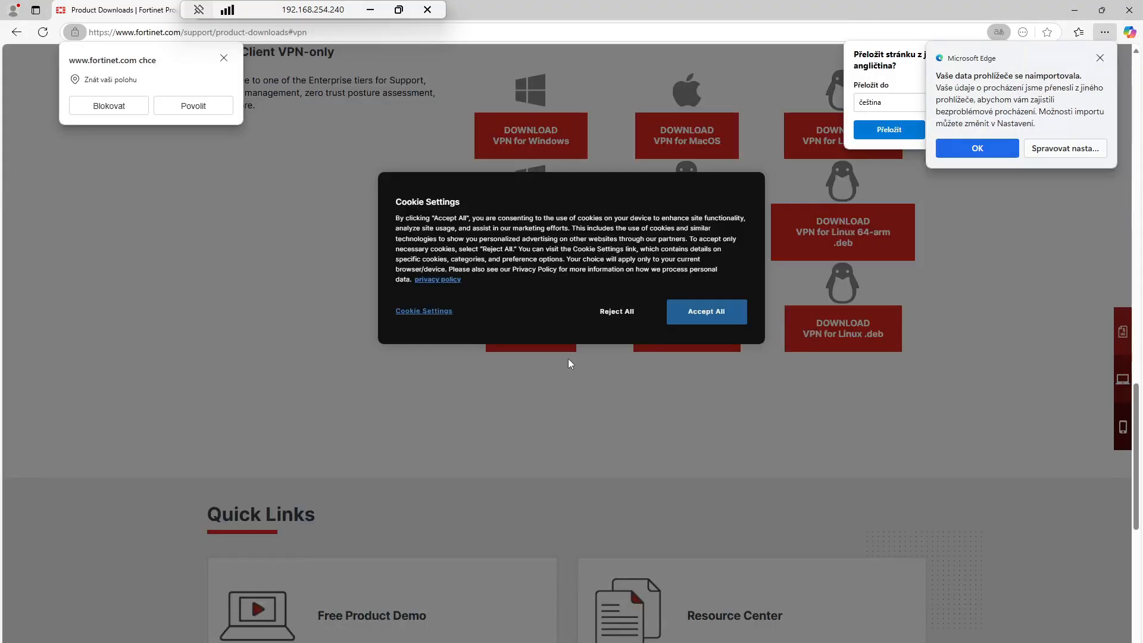
pyautogui.click(711, 320)
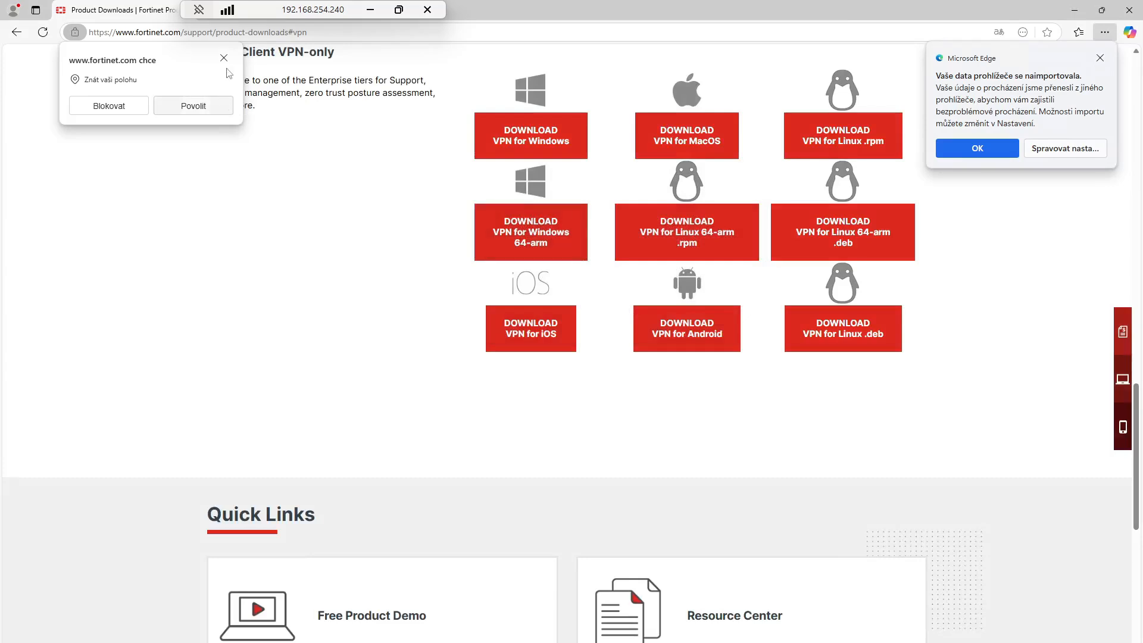
pyautogui.click(193, 105)
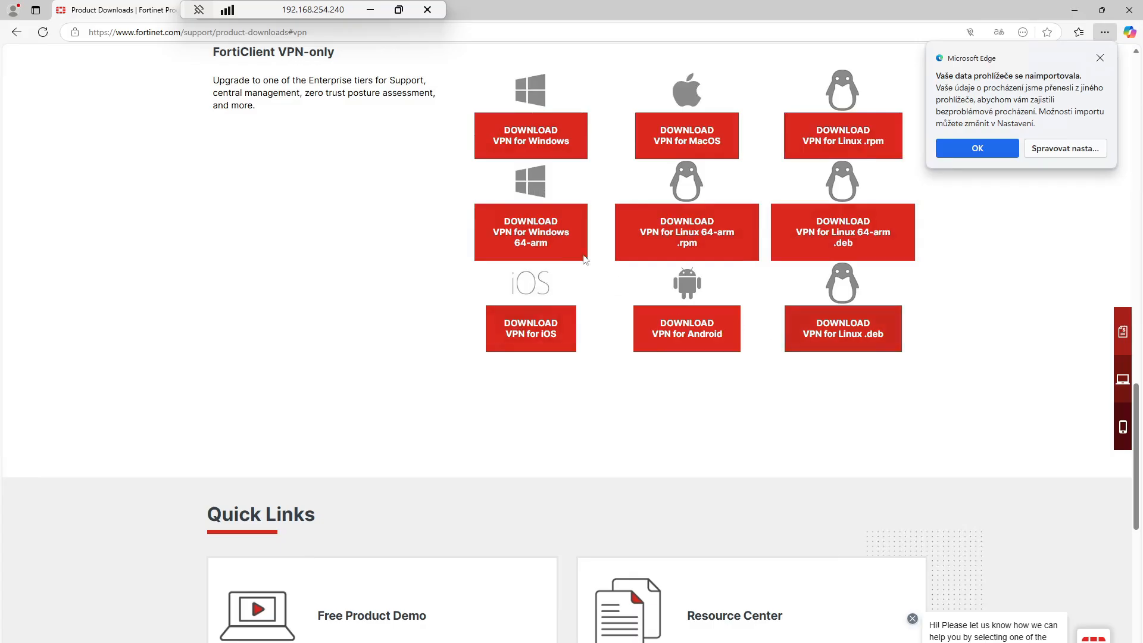
pyautogui.click(530, 130)
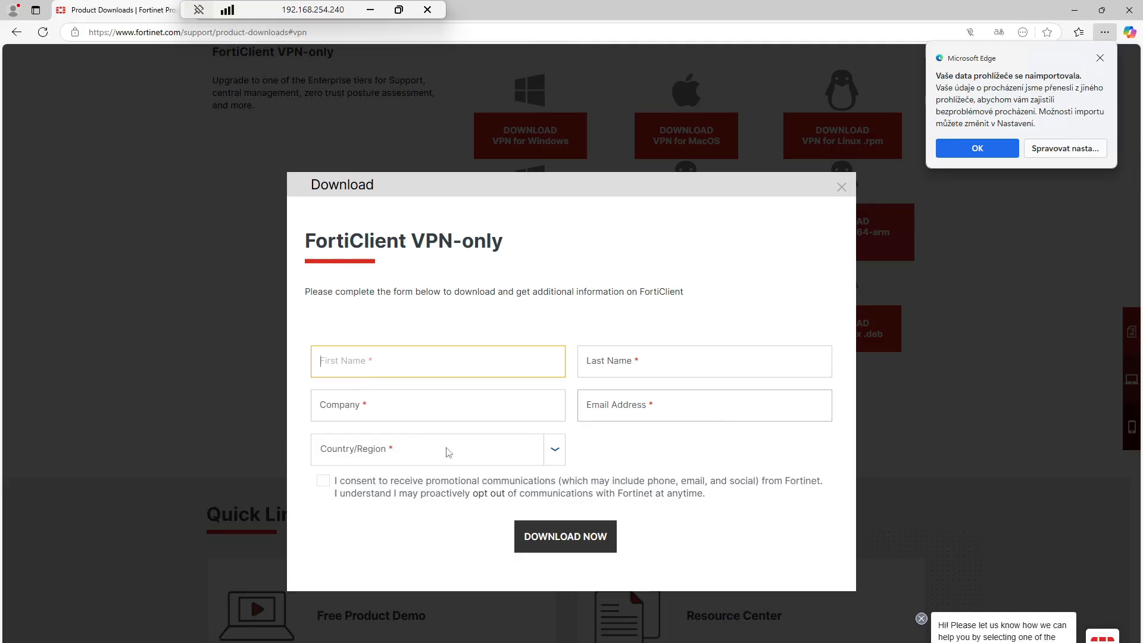
# Fill the download form with a placeholder first name, submit it, then close the form.
pyautogui.write('Jména')
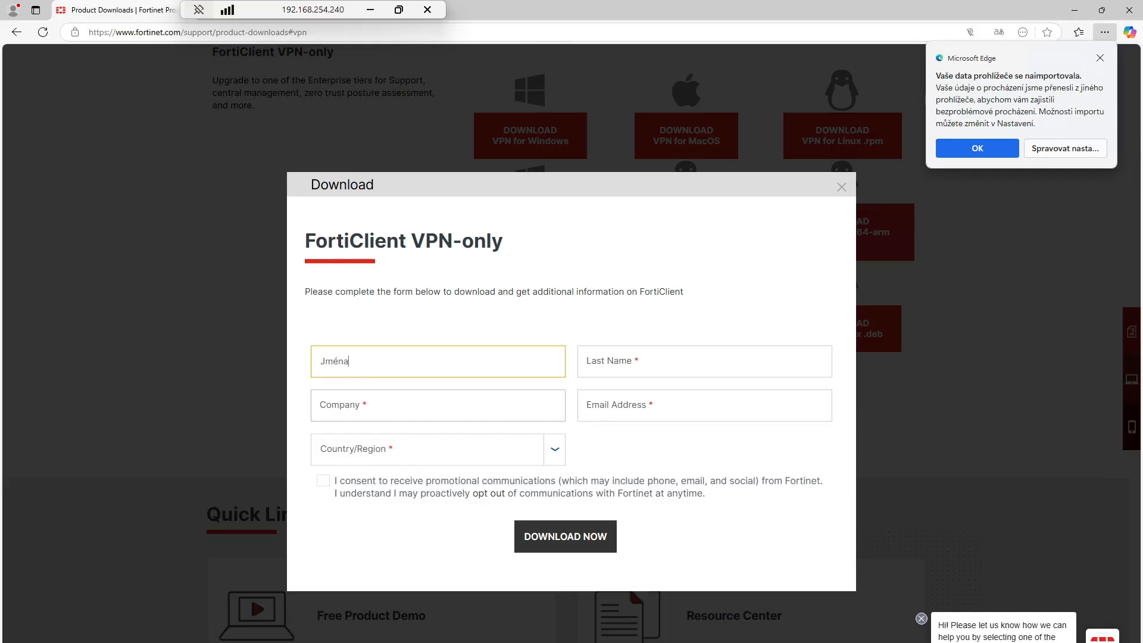
pyautogui.press('Tab')
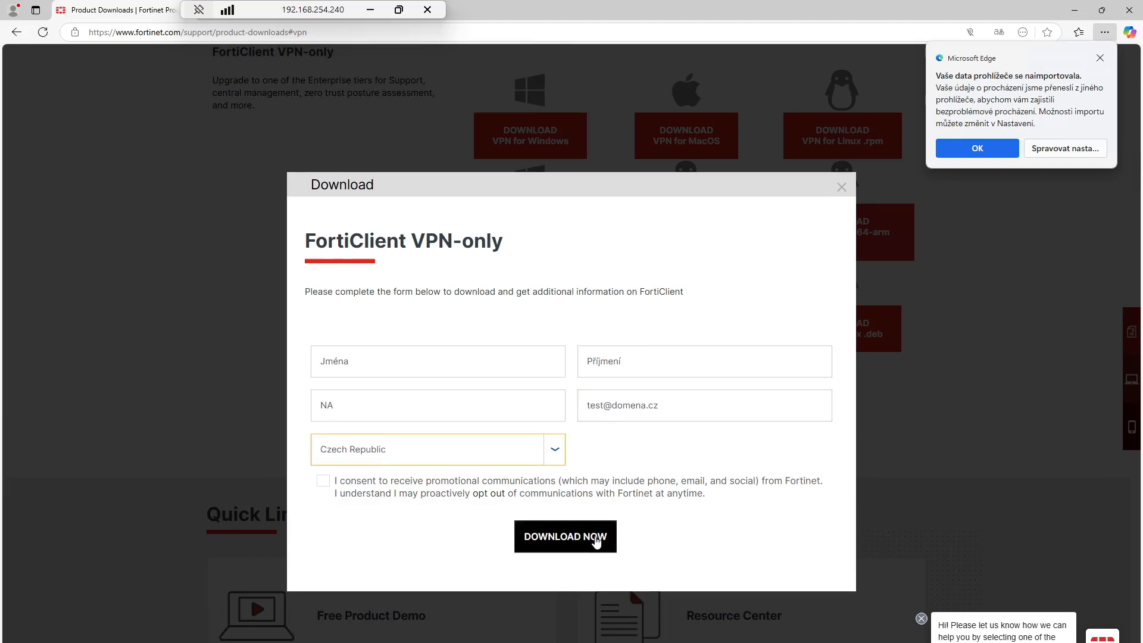
pyautogui.click(845, 187)
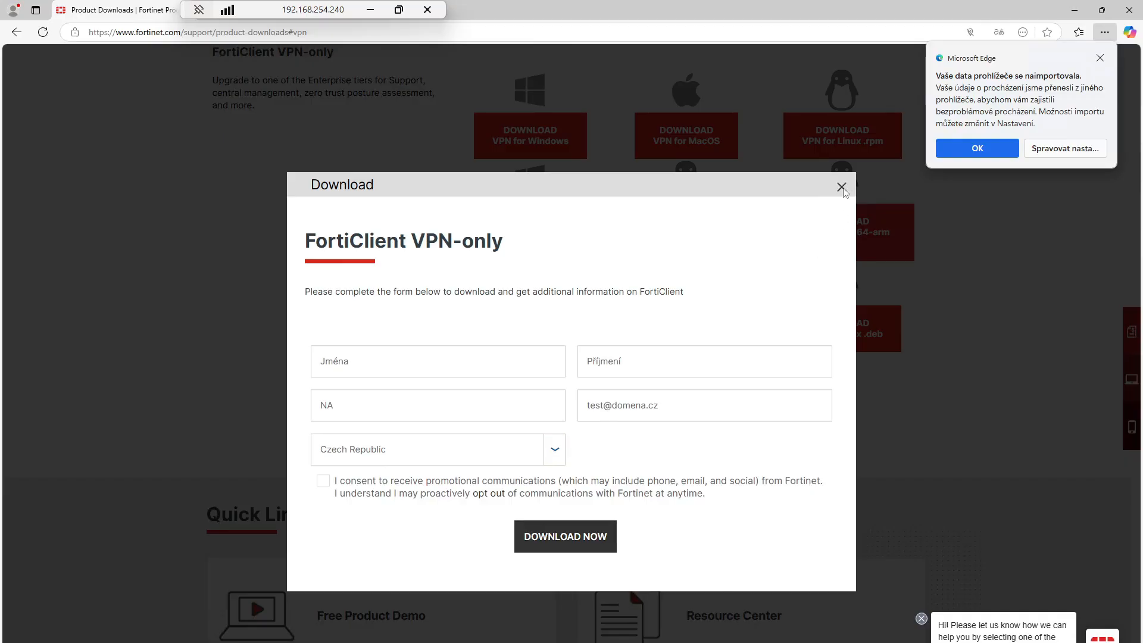
pyautogui.click(841, 187)
# Copy the vpnagent direct-download link from the last line of the notes.
pyautogui.hotkey('alt', 'Tab')
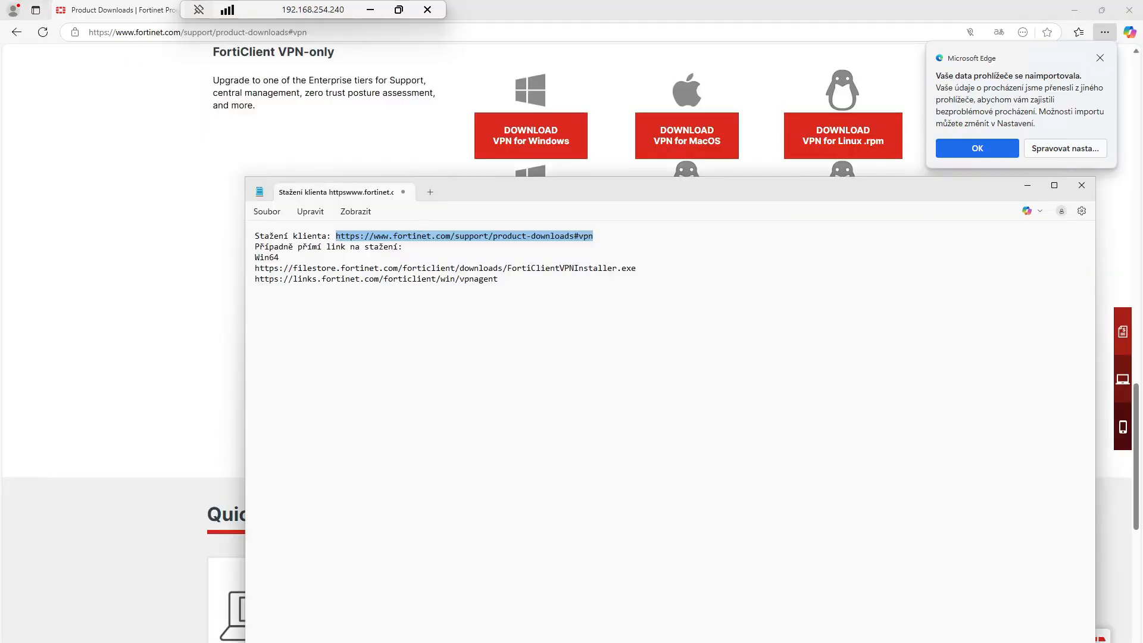
pyautogui.moveTo(499, 279); pyautogui.dragTo(250, 284)
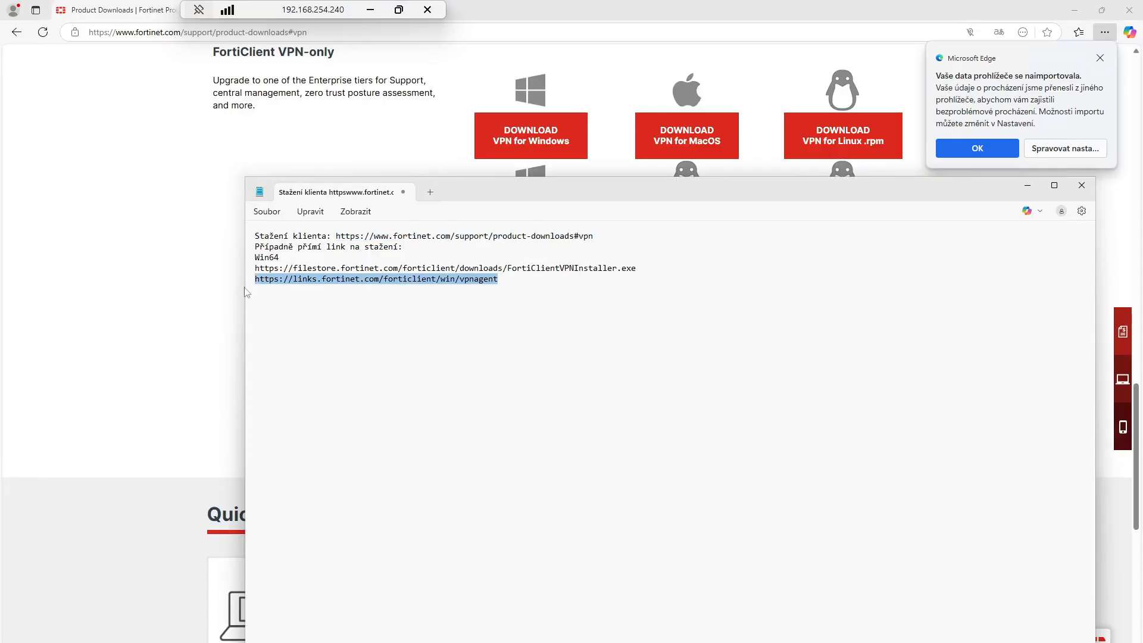
pyautogui.hotkey('ctrl', 'c')
# Open the vpnagent link in Edge and run the downloaded FortiClientVPNInstaller (1).exe.
pyautogui.click(333, 32)
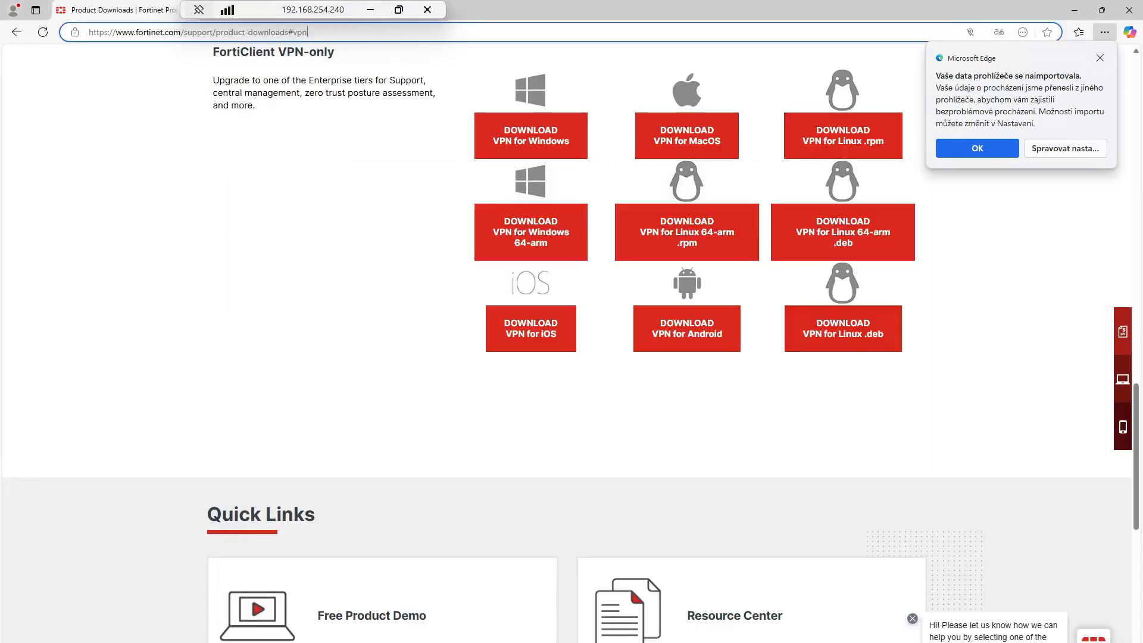
pyautogui.hotkey('ctrl', 'v')
pyautogui.press('Return')
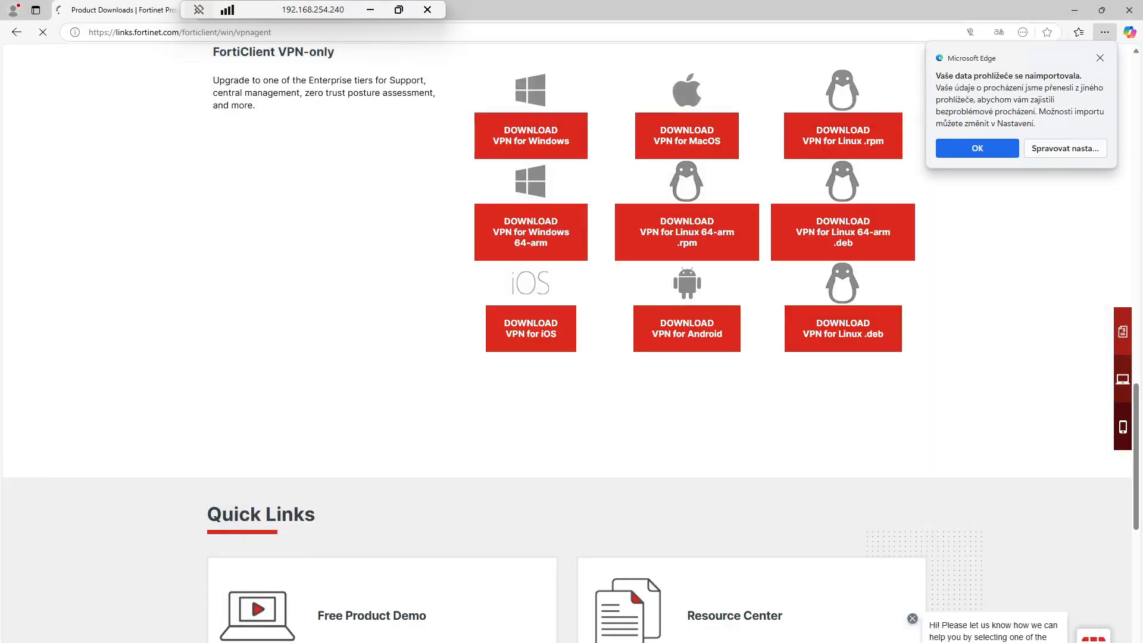
pyautogui.click(1100, 58)
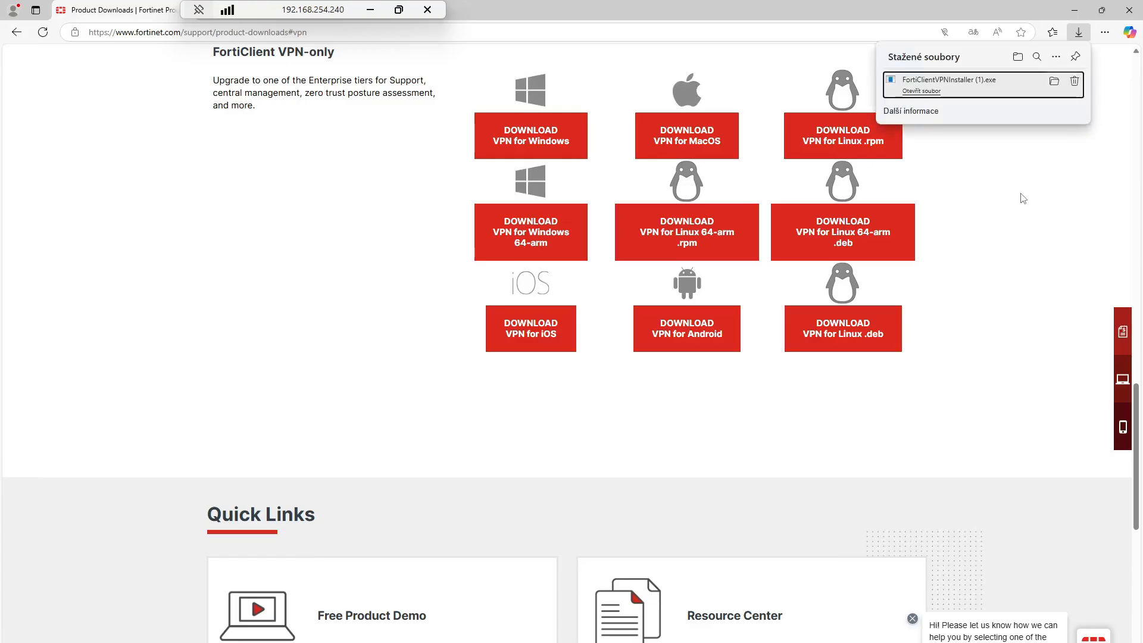
pyautogui.click(980, 89)
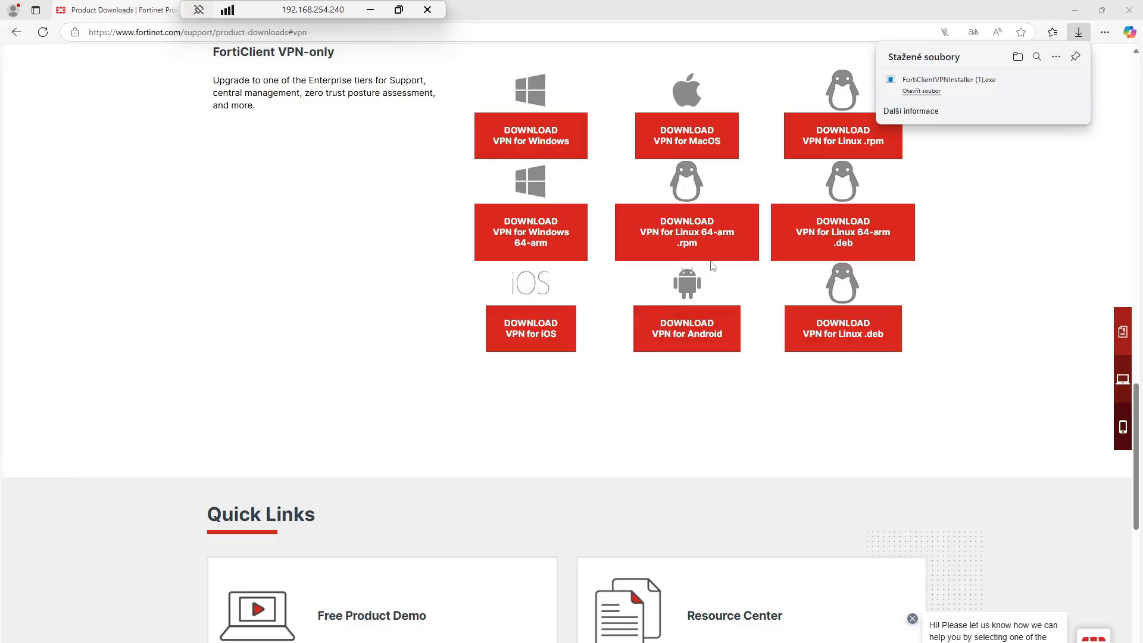
# Accept the licence, install FortiClient VPN to completion, and close the Notepad notes.
pyautogui.click(483, 443)
pyautogui.click(632, 443)
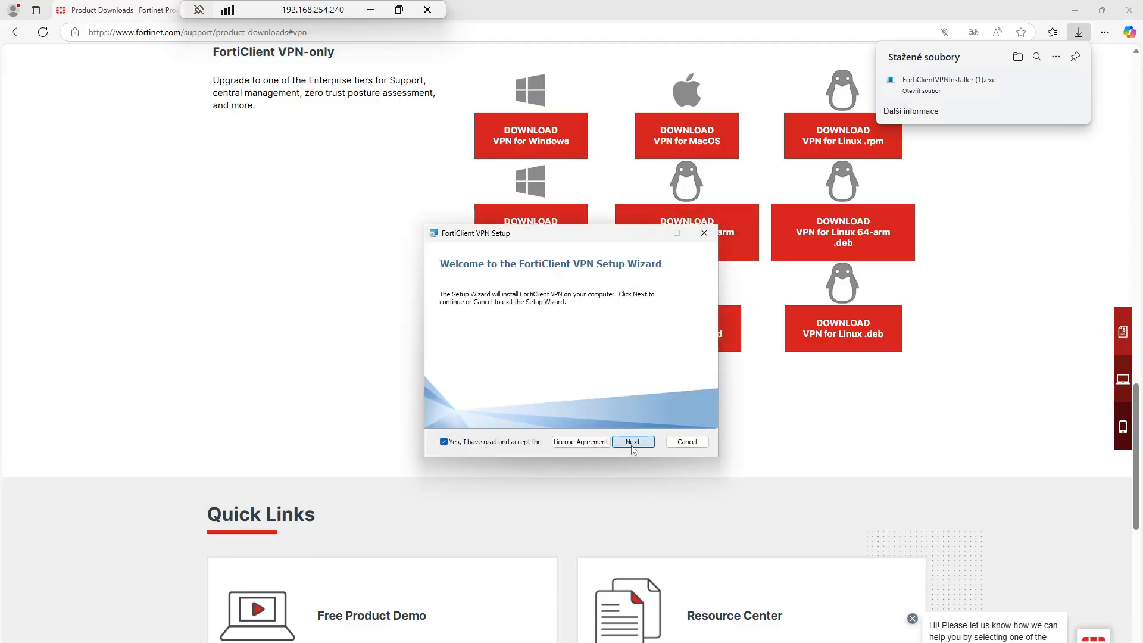
pyautogui.click(632, 445)
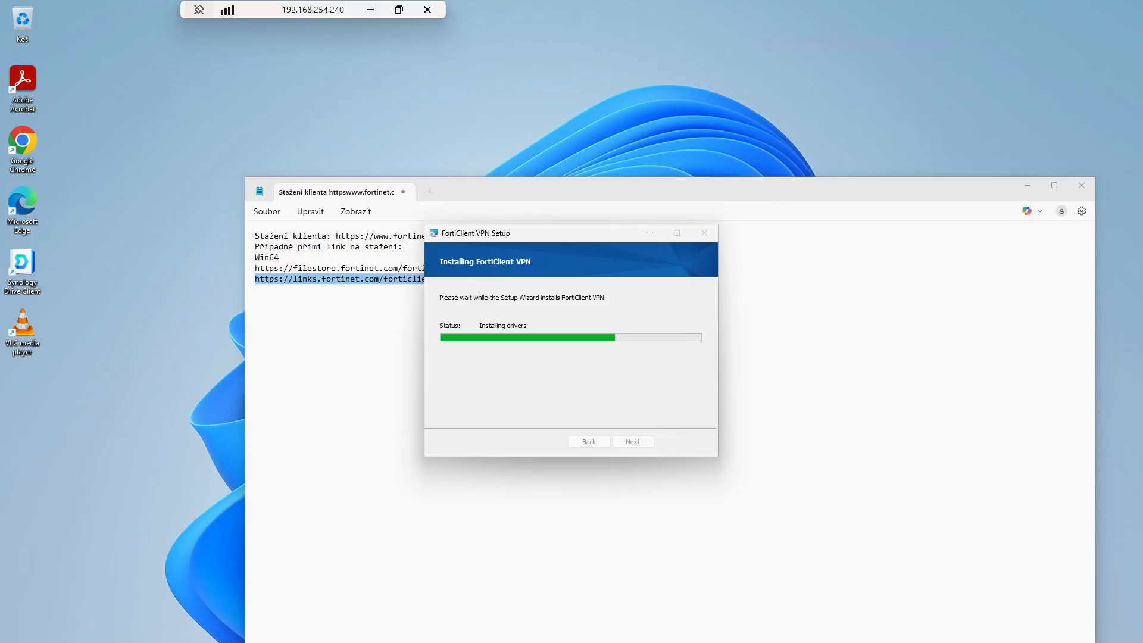
pyautogui.click(632, 442)
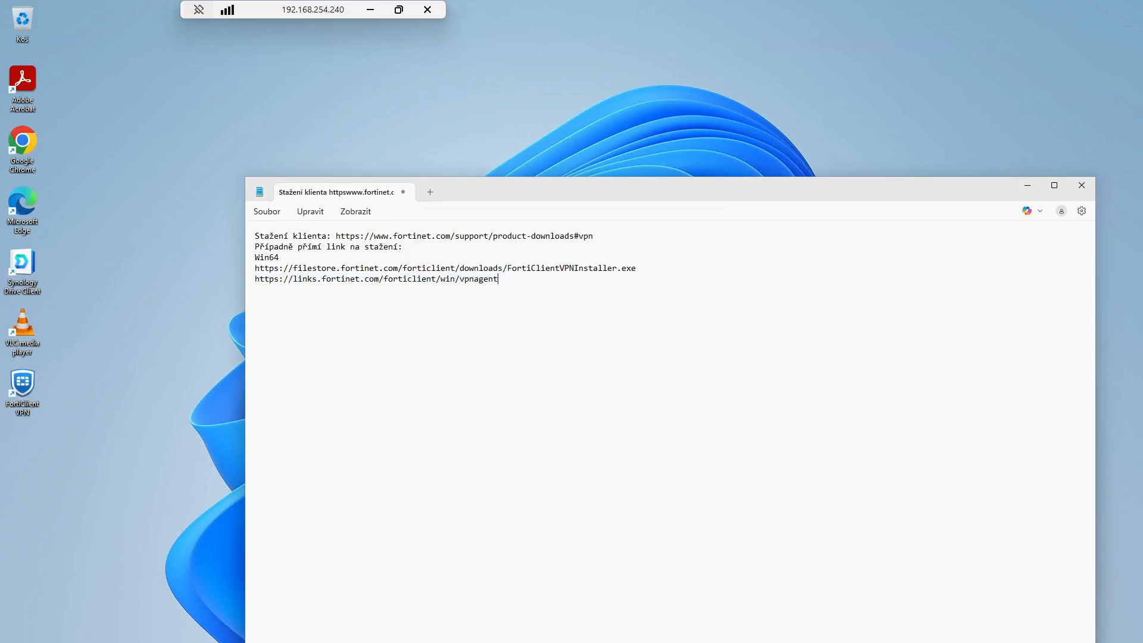
pyautogui.click(1079, 190)
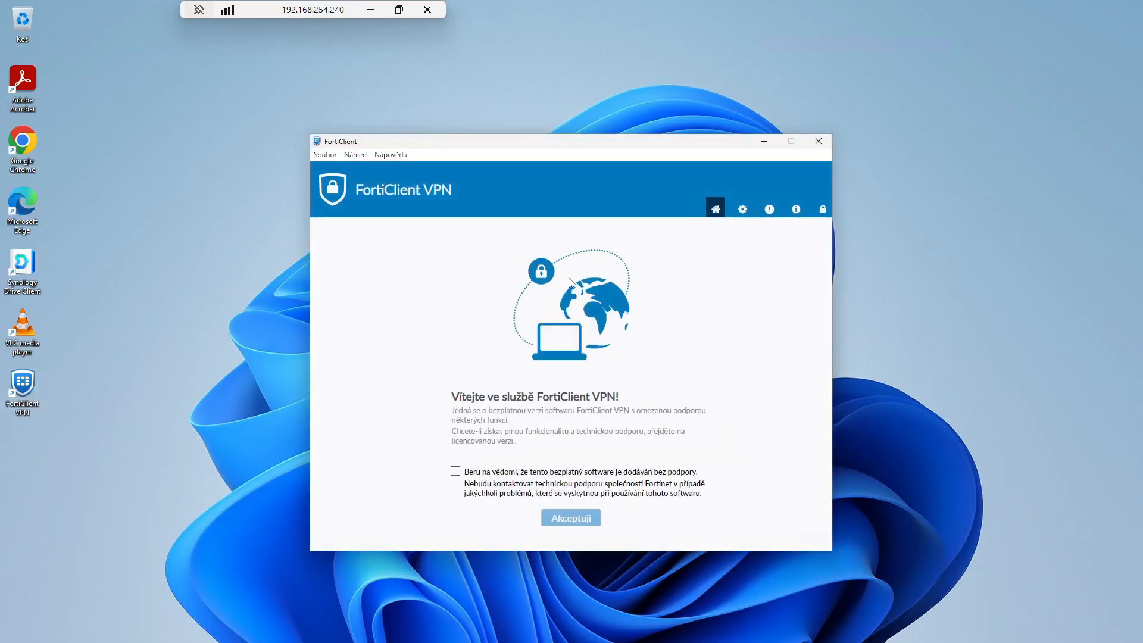
# Accept the free-version no-support terms and open the New VPN Connection form (SSL-VPN, port 443).
pyautogui.click(456, 473)
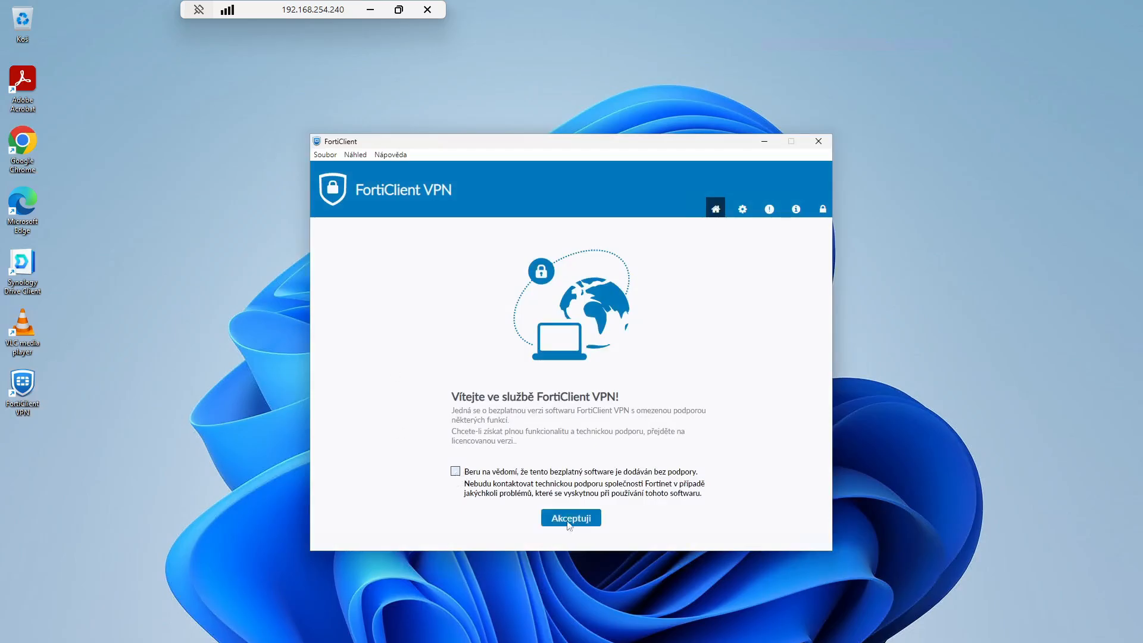
pyautogui.click(507, 488)
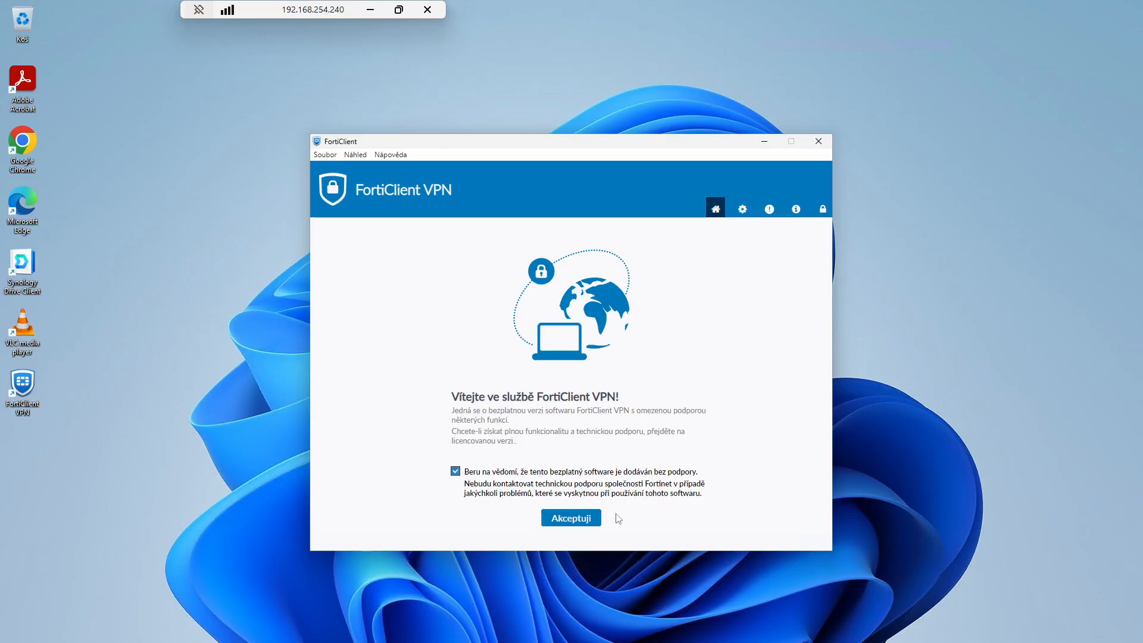
pyautogui.click(588, 524)
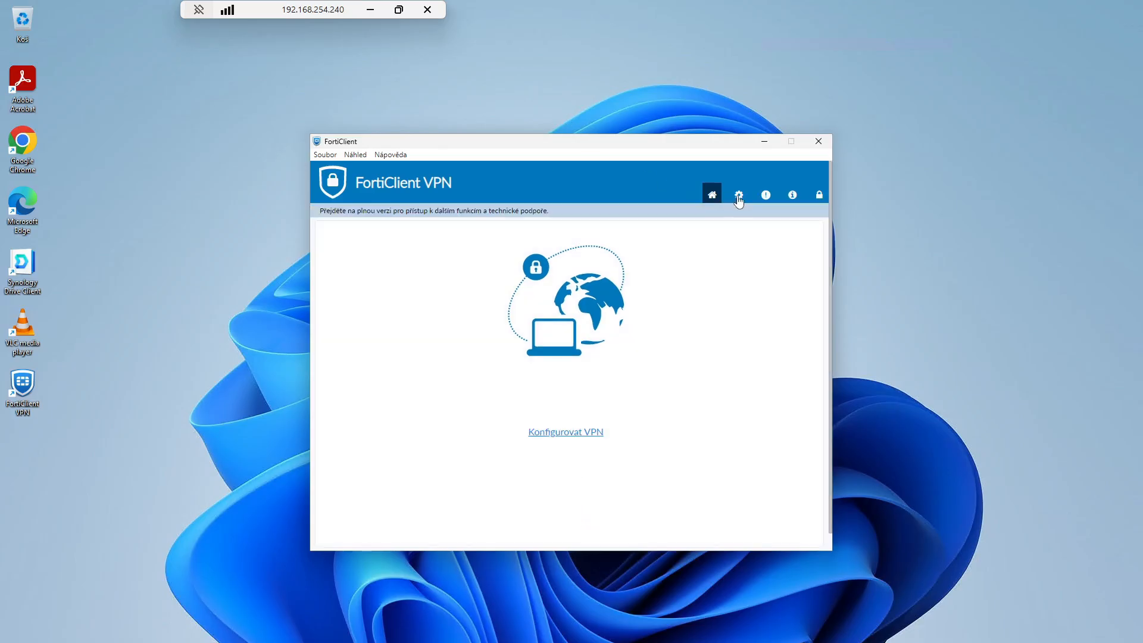
pyautogui.click(593, 432)
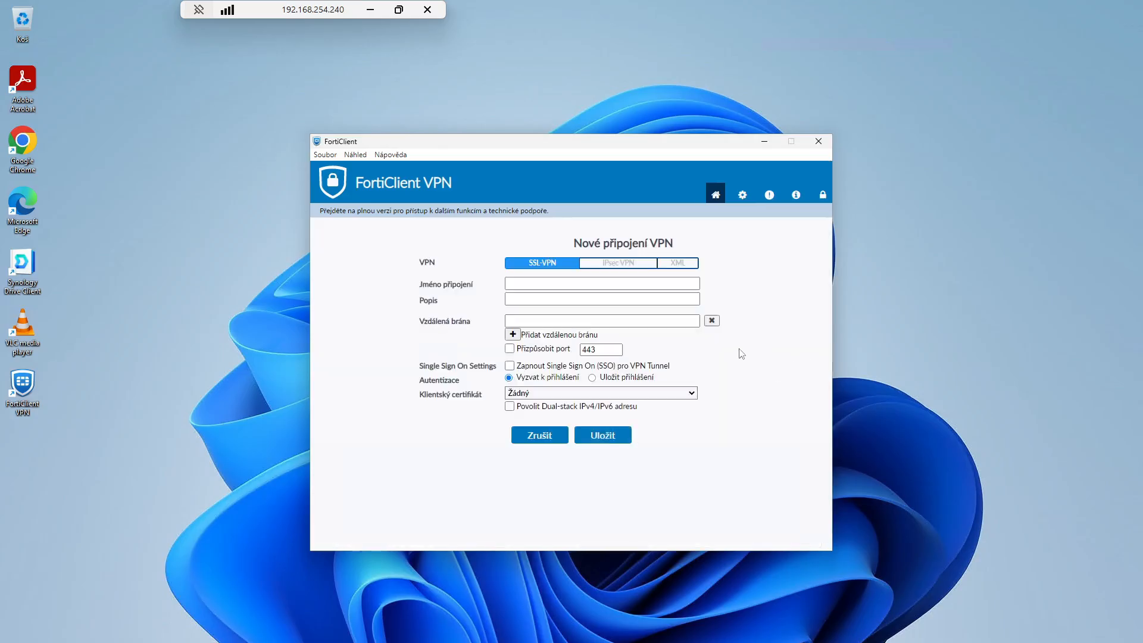
# Name the connection DDZS and set the remote gateway to 82.142.99.90.
pyautogui.click(601, 283)
pyautogui.write('DDZS')
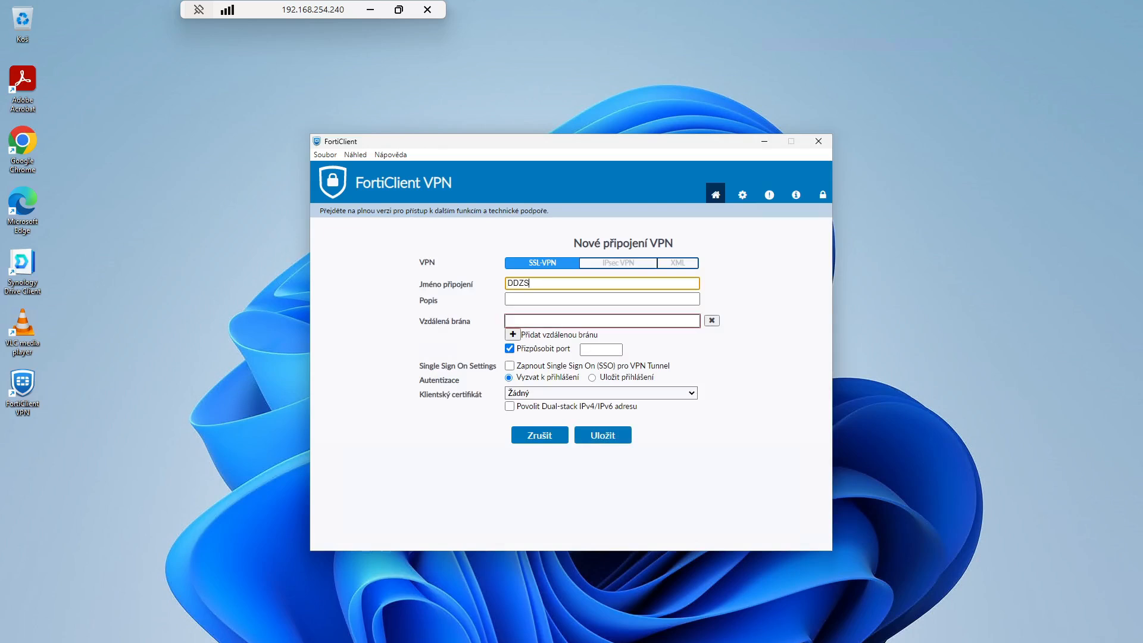
pyautogui.press('Tab')
pyautogui.press('Tab')
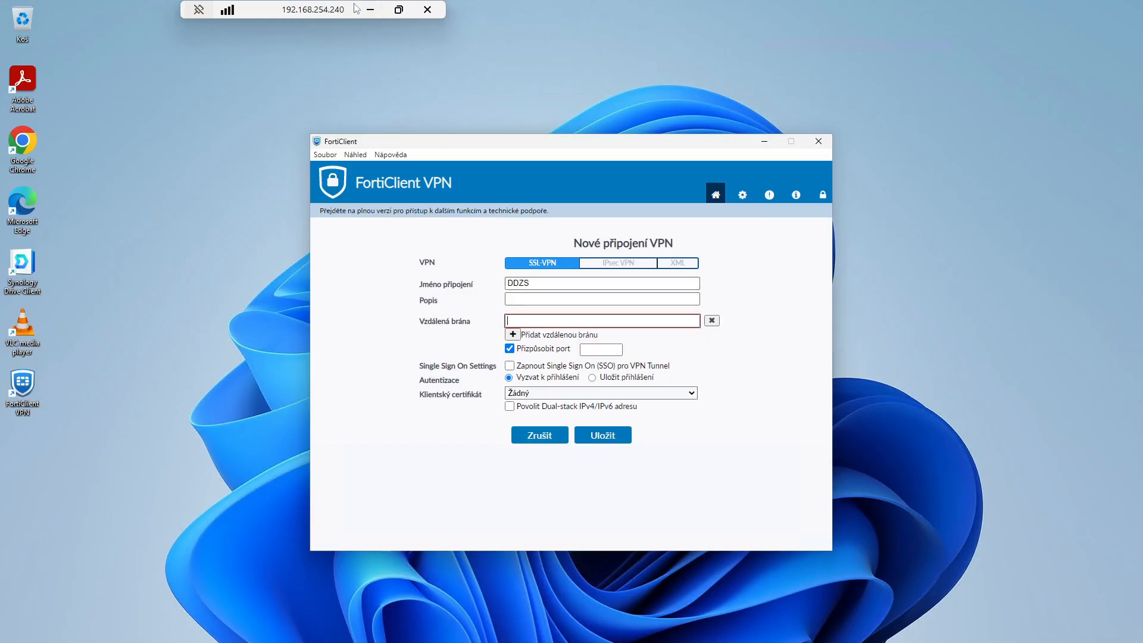
pyautogui.hotkey('ctrl', 'v')
# Set the custom port to 4443 and save the DDZS connection.
pyautogui.click(600, 349)
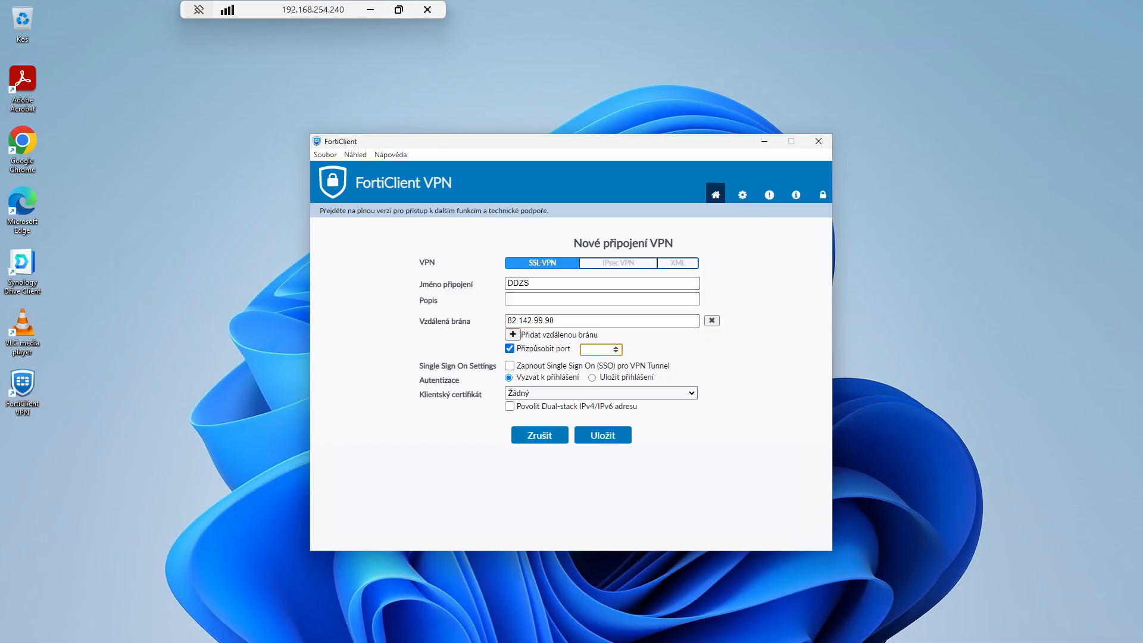
pyautogui.write('4443')
pyautogui.click(606, 442)
pyautogui.click(566, 396)
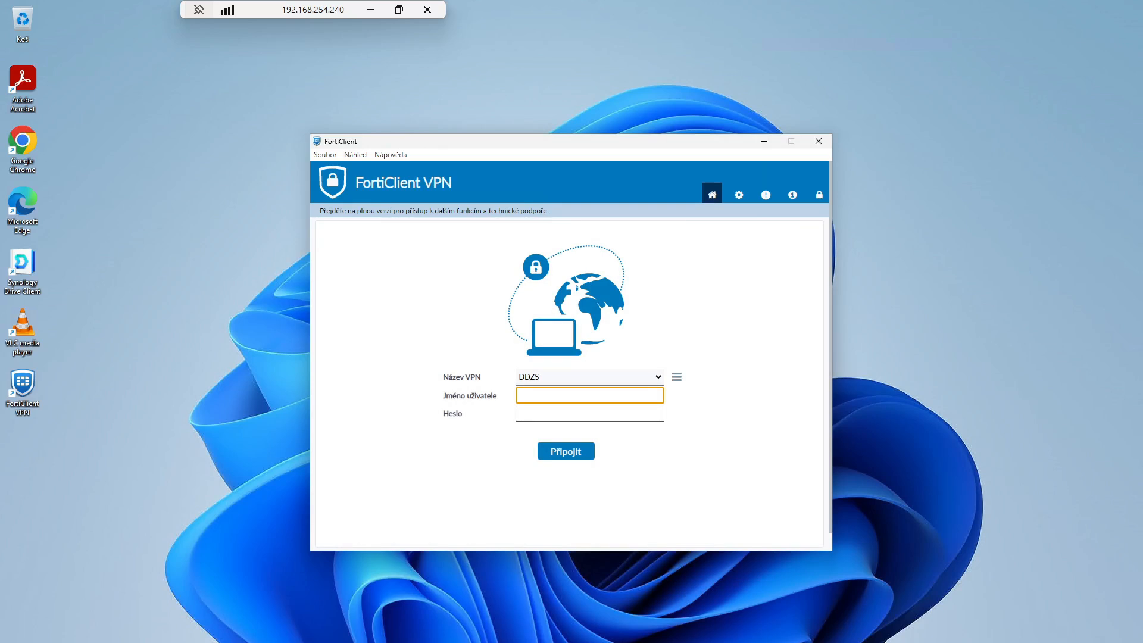
# Enter the VPN username and password, connect to DDZS, and accept the untrusted certificate.
pyautogui.click(589, 414)
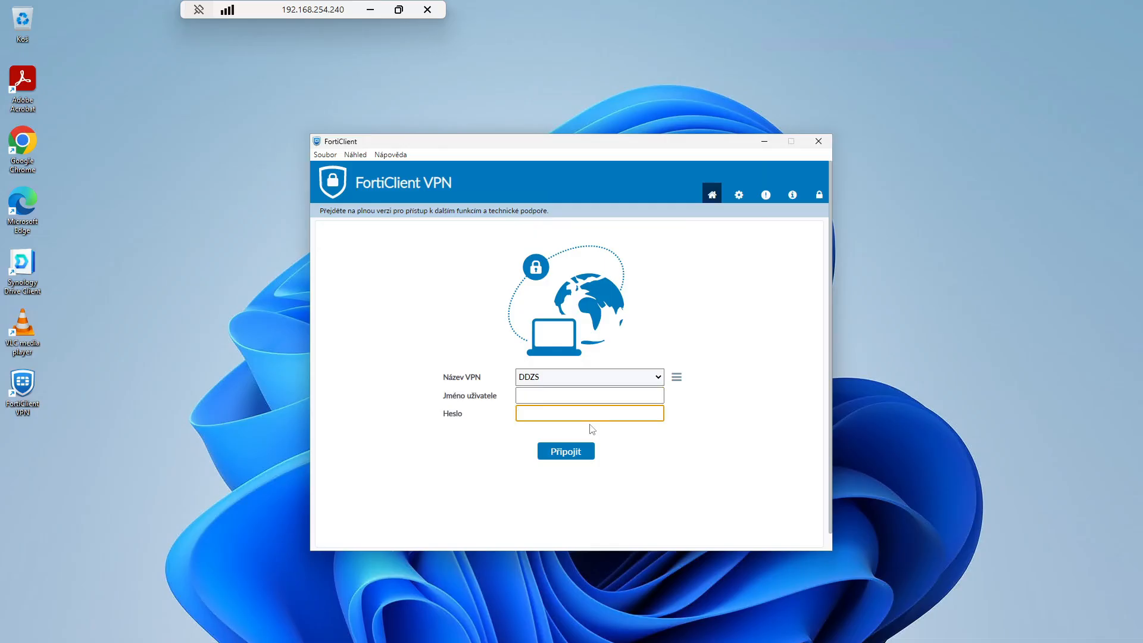
pyautogui.hotkey('shift', 'Tab')
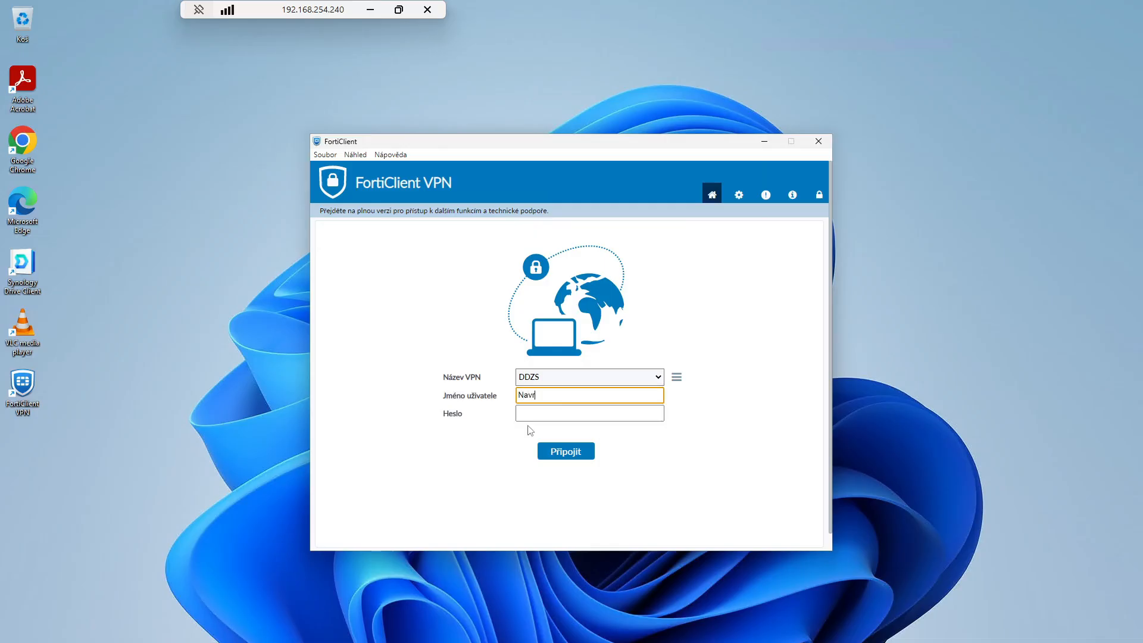
pyautogui.press('Tab')
pyautogui.hotkey('ctrl', 'v')
pyautogui.click(551, 451)
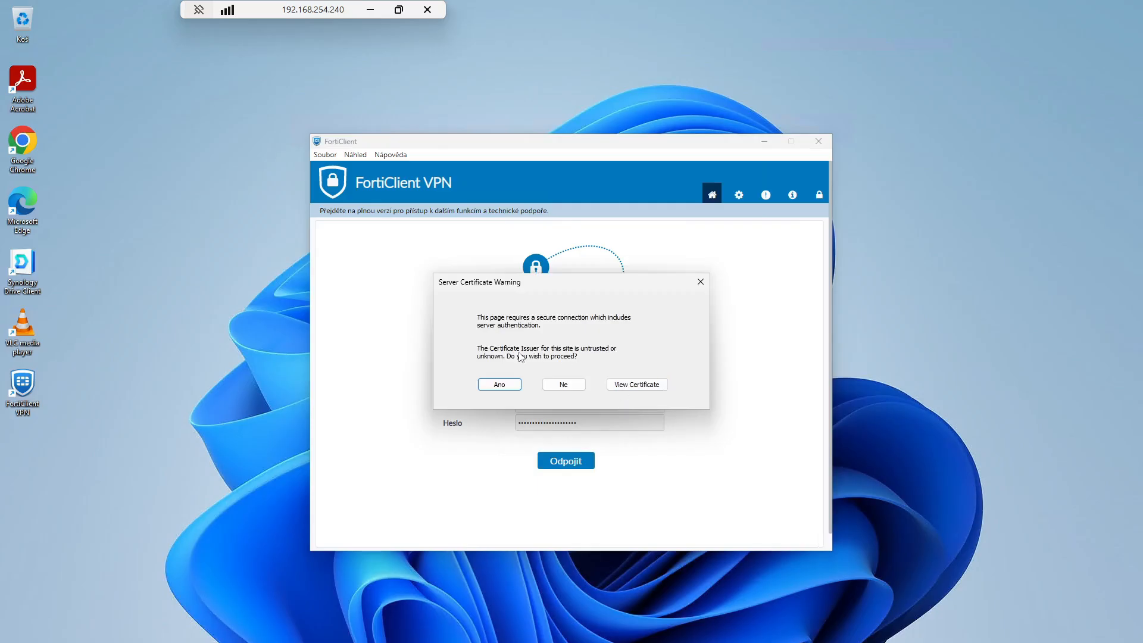
pyautogui.click(501, 385)
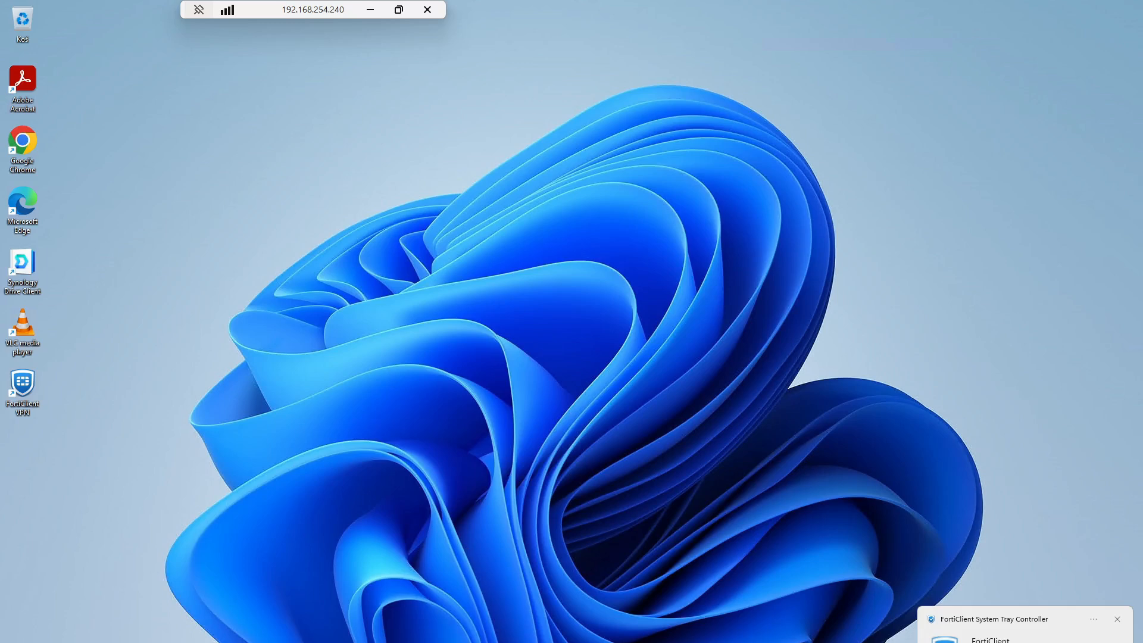
# Launch Remote Desktop Connection from Start and connect to 192.168.40.22.
pyautogui.press('super')
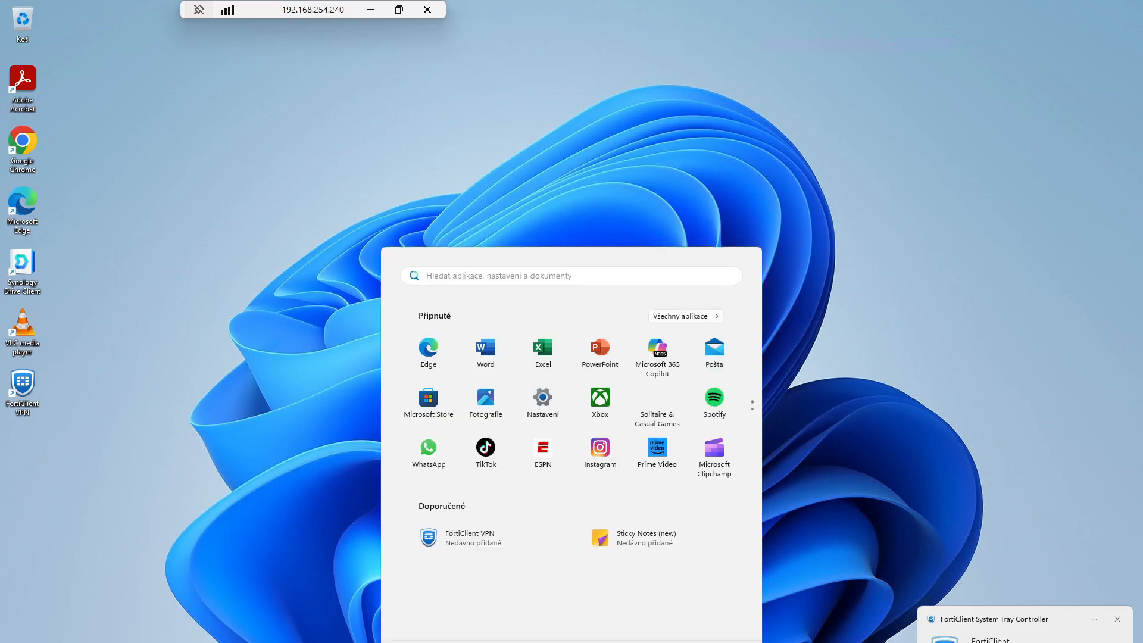
pyautogui.write('připoj')
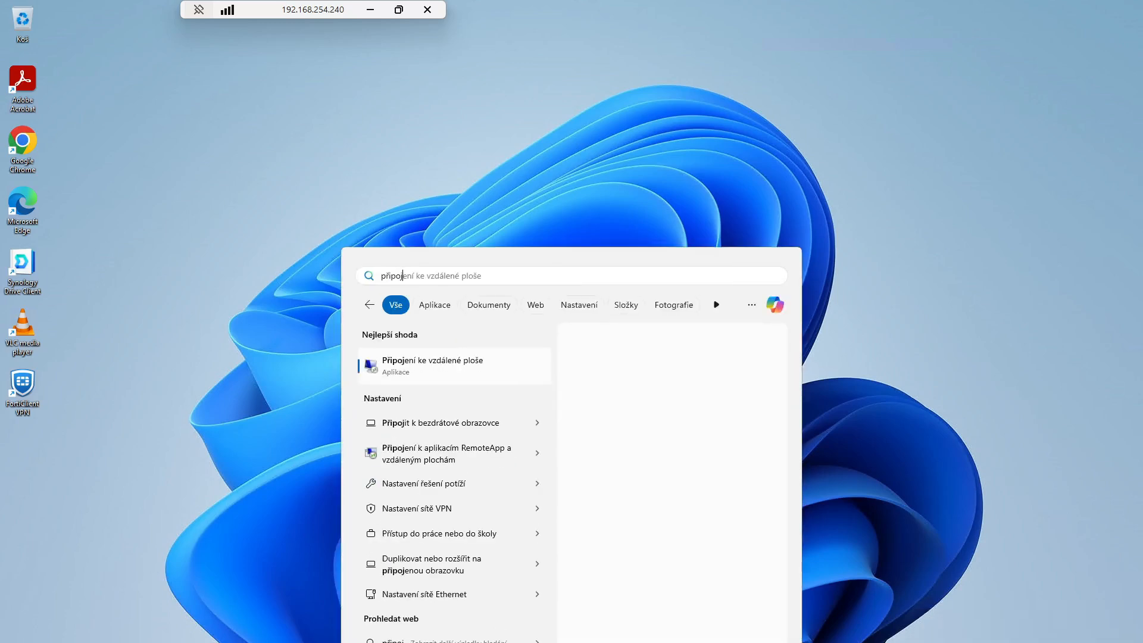
pyautogui.click(500, 374)
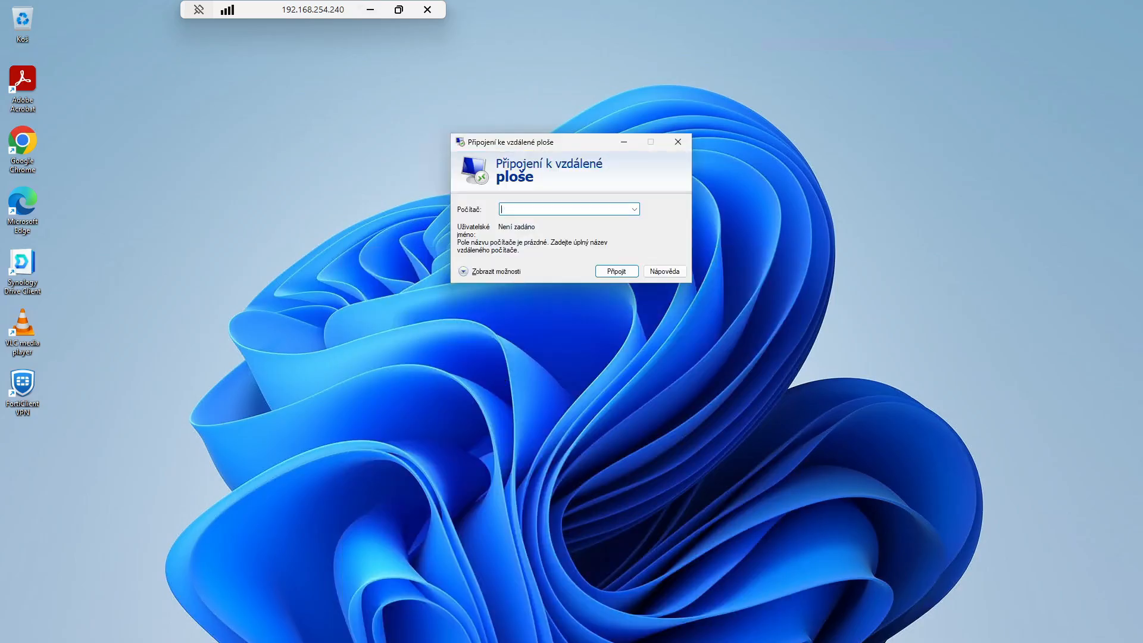
pyautogui.write('192.168.40.22')
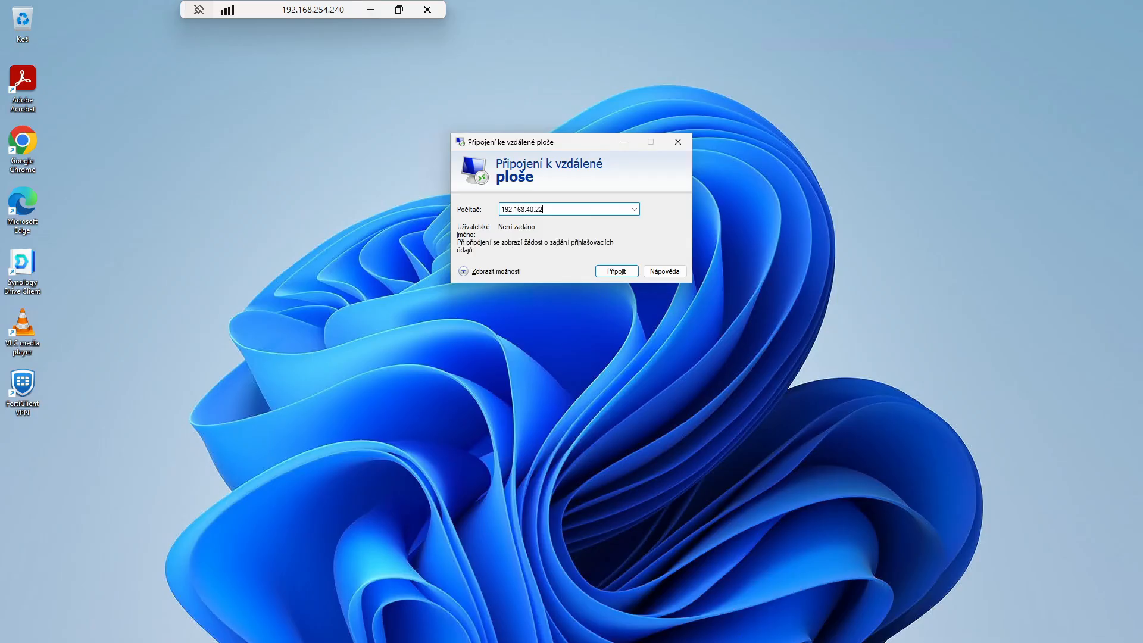
pyautogui.click(611, 274)
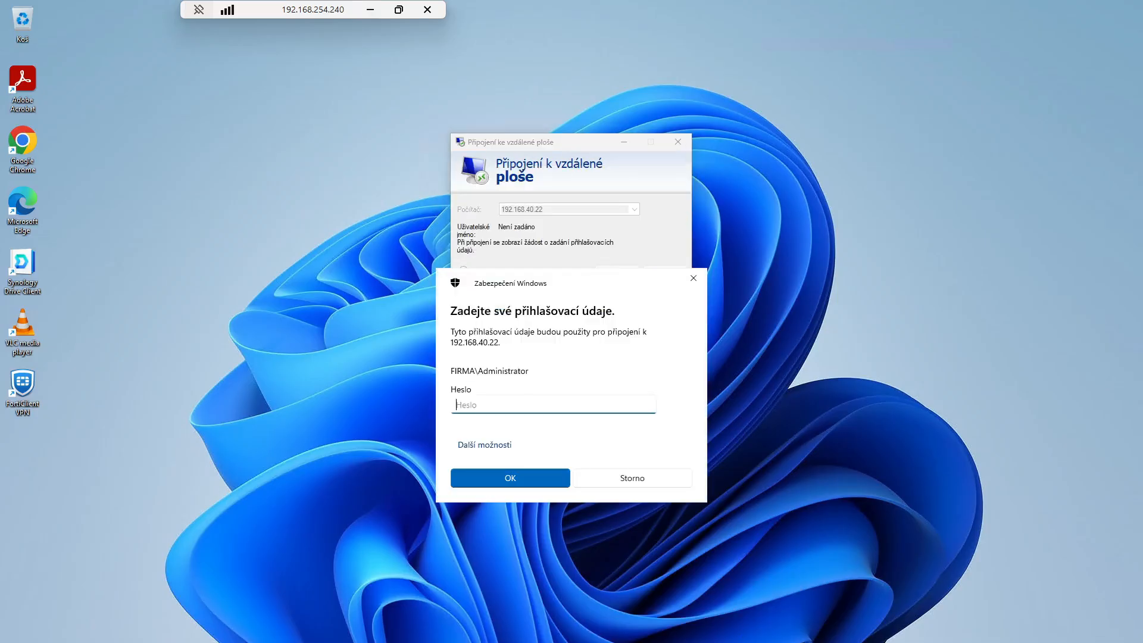
# Sign in to the remote computer using a different account's credentials.
pyautogui.click(490, 452)
pyautogui.click(514, 520)
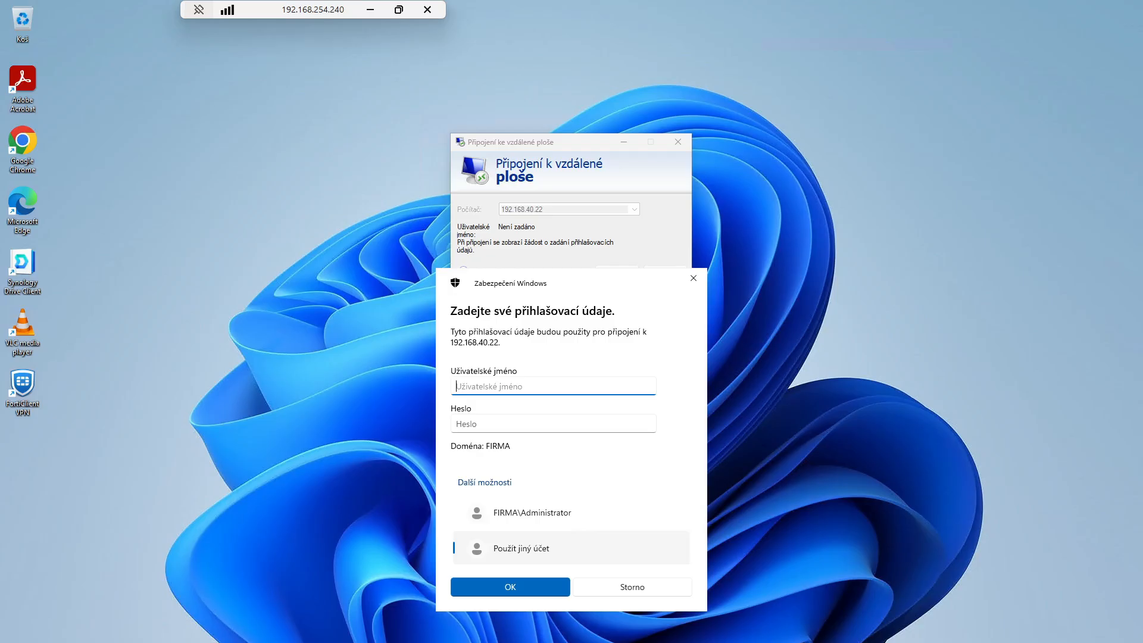
pyautogui.press('Return')
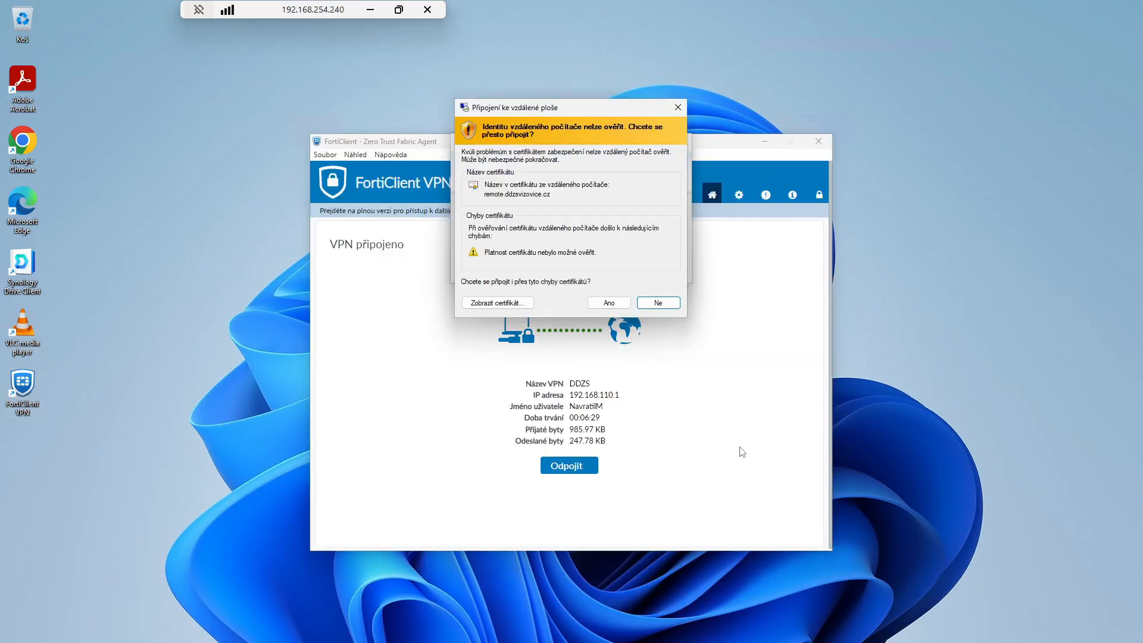
# Accept the server certificate, enter the remote desktop, then sign out via Start > Odhlásit.
pyautogui.click(615, 303)
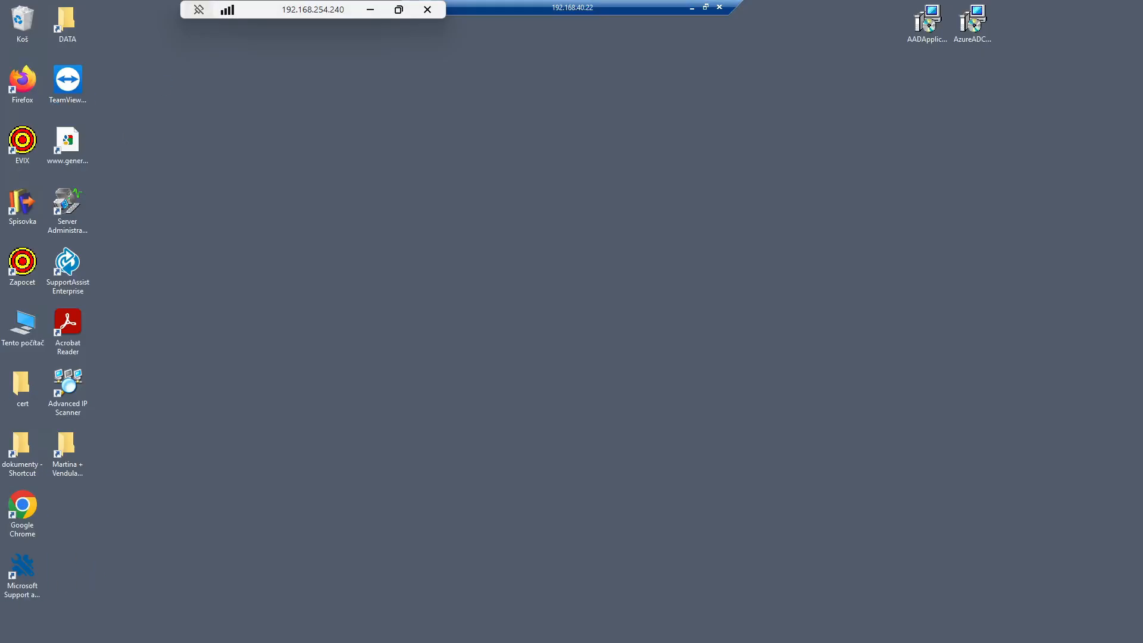
pyautogui.press('super')
pyautogui.click(16, 564)
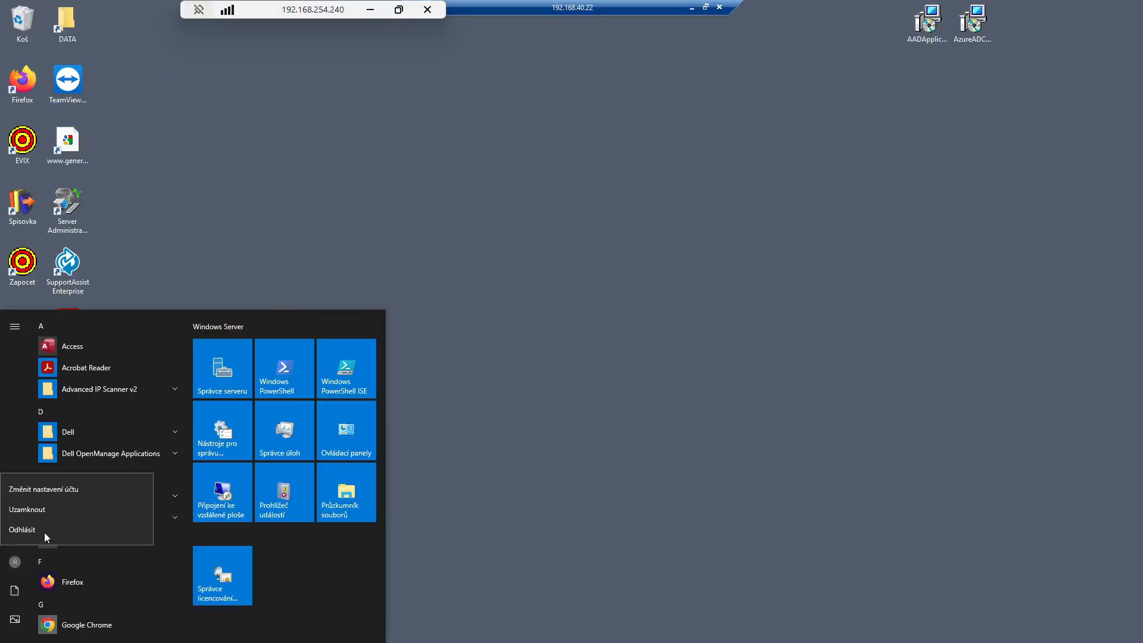
pyautogui.click(24, 529)
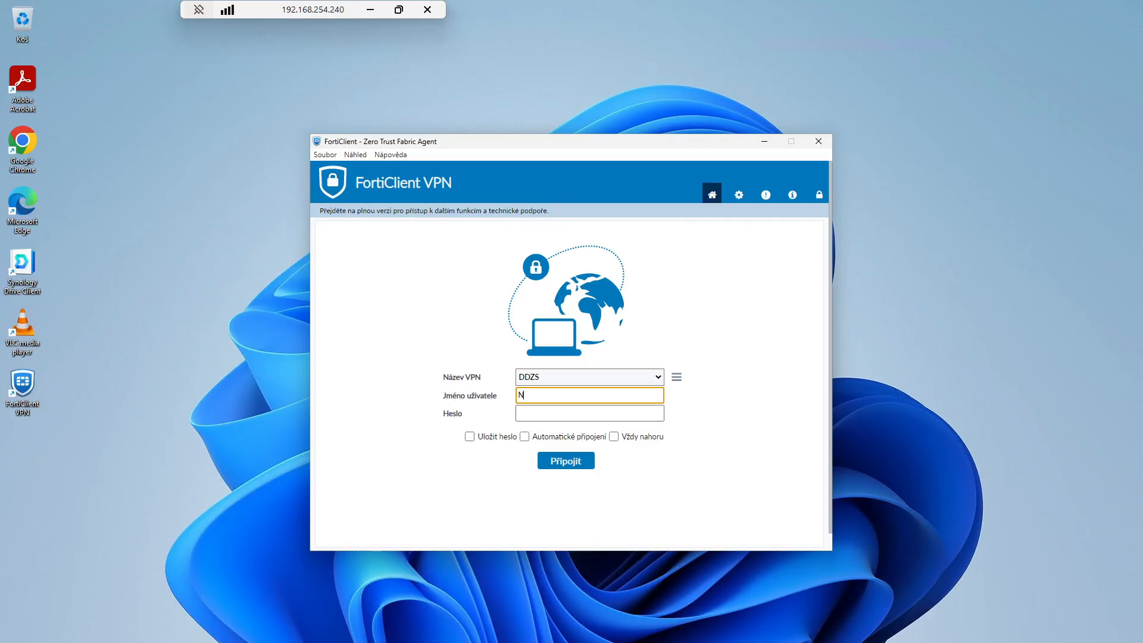
# Enter the account username in Jméno uživatele and paste the account password into Heslo for DDZS.
pyautogui.press('Tab')
pyautogui.hotkey('ctrl', 'v')
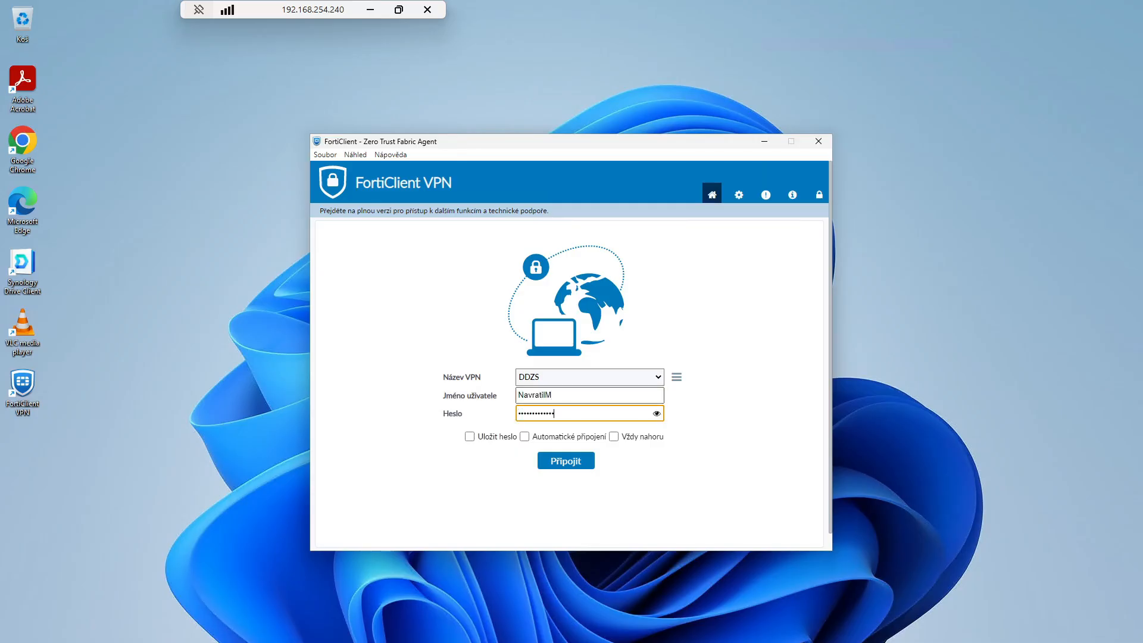